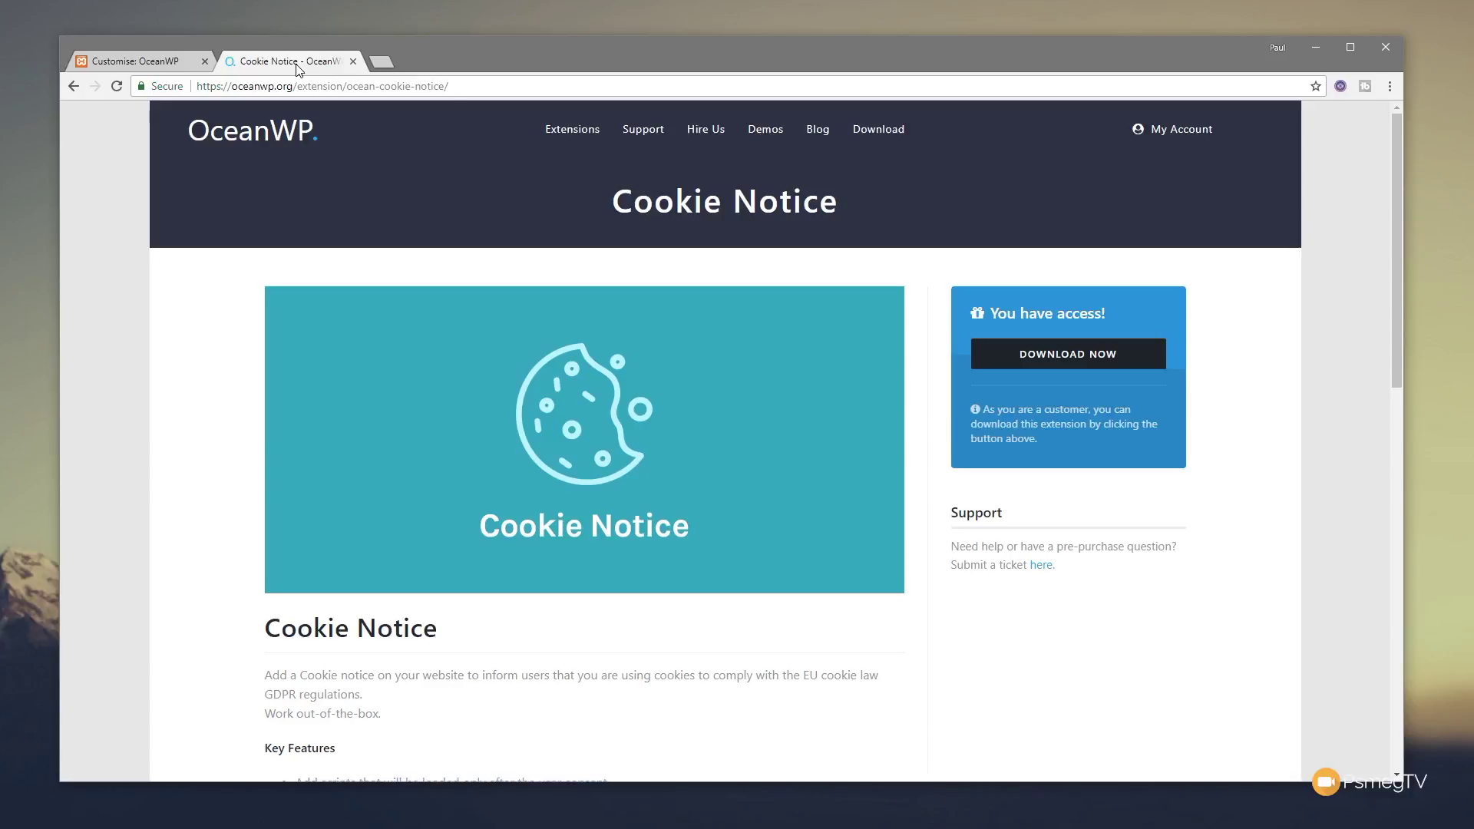
# Bring up the oceanwp.org/extension/ocean-cookie-notice/ page in Chrome to review the extension.
pyautogui.moveTo(299, 70); pyautogui.dragTo(127, 65)
# Switch to the Customise: OceanWP tab and open the Cookie Notice settings.
pyautogui.click(296, 61)
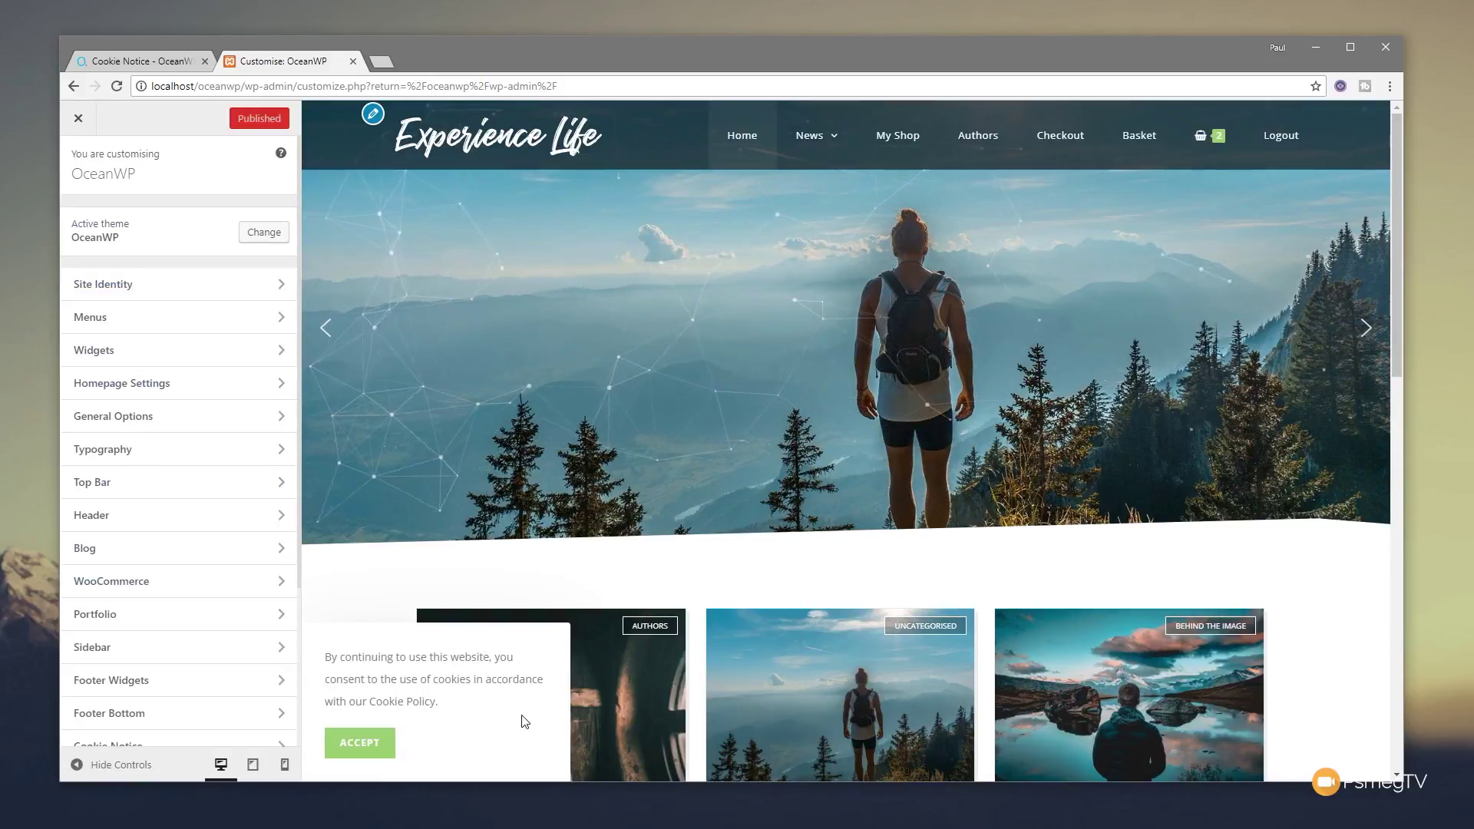
pyautogui.scroll(-3, 169, 545)
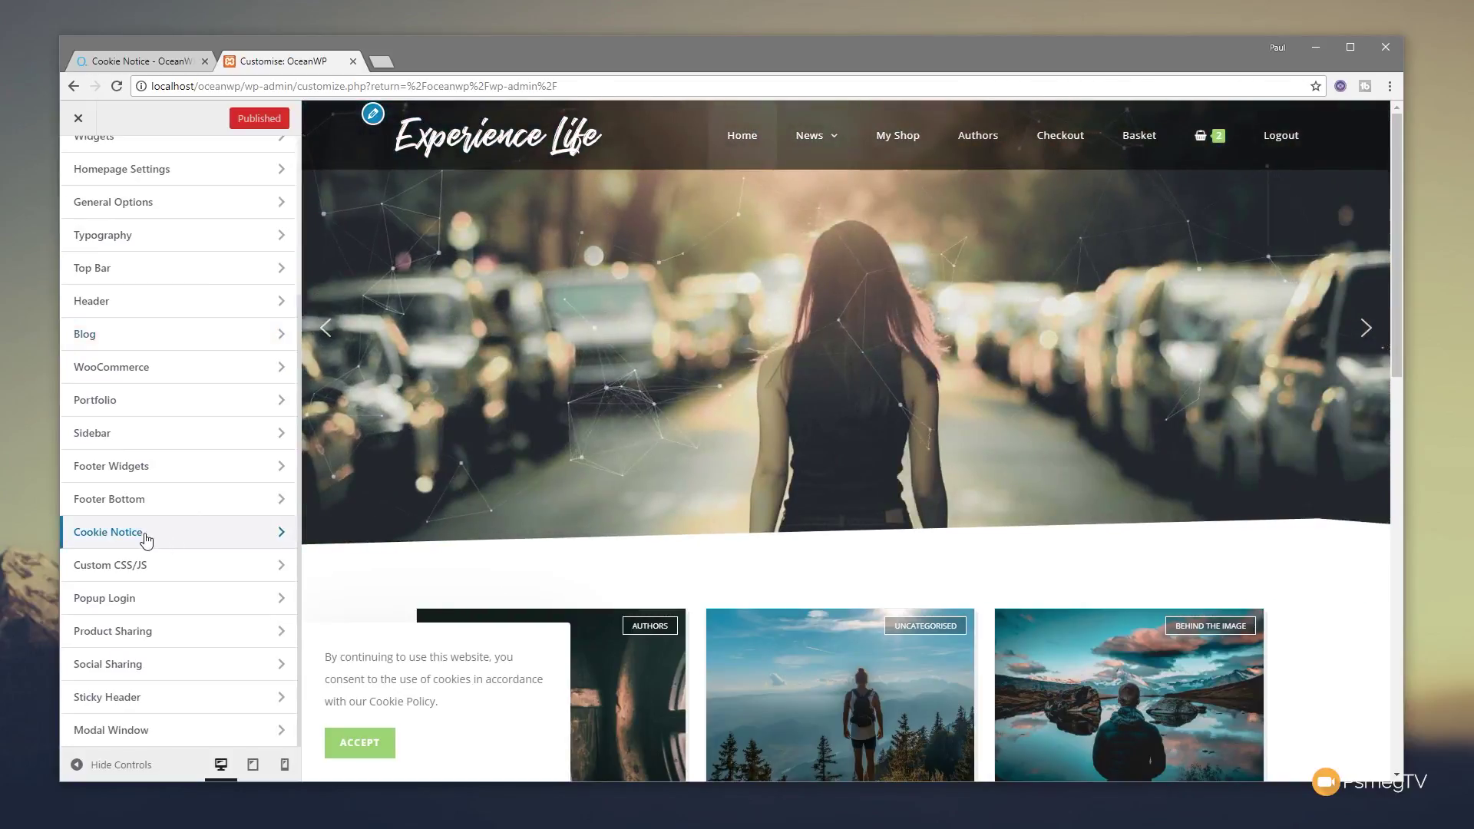
pyautogui.click(146, 540)
# Highlight the 'Cookie Policy' words in the notice's Content message.
pyautogui.moveTo(218, 281); pyautogui.dragTo(52, 242)
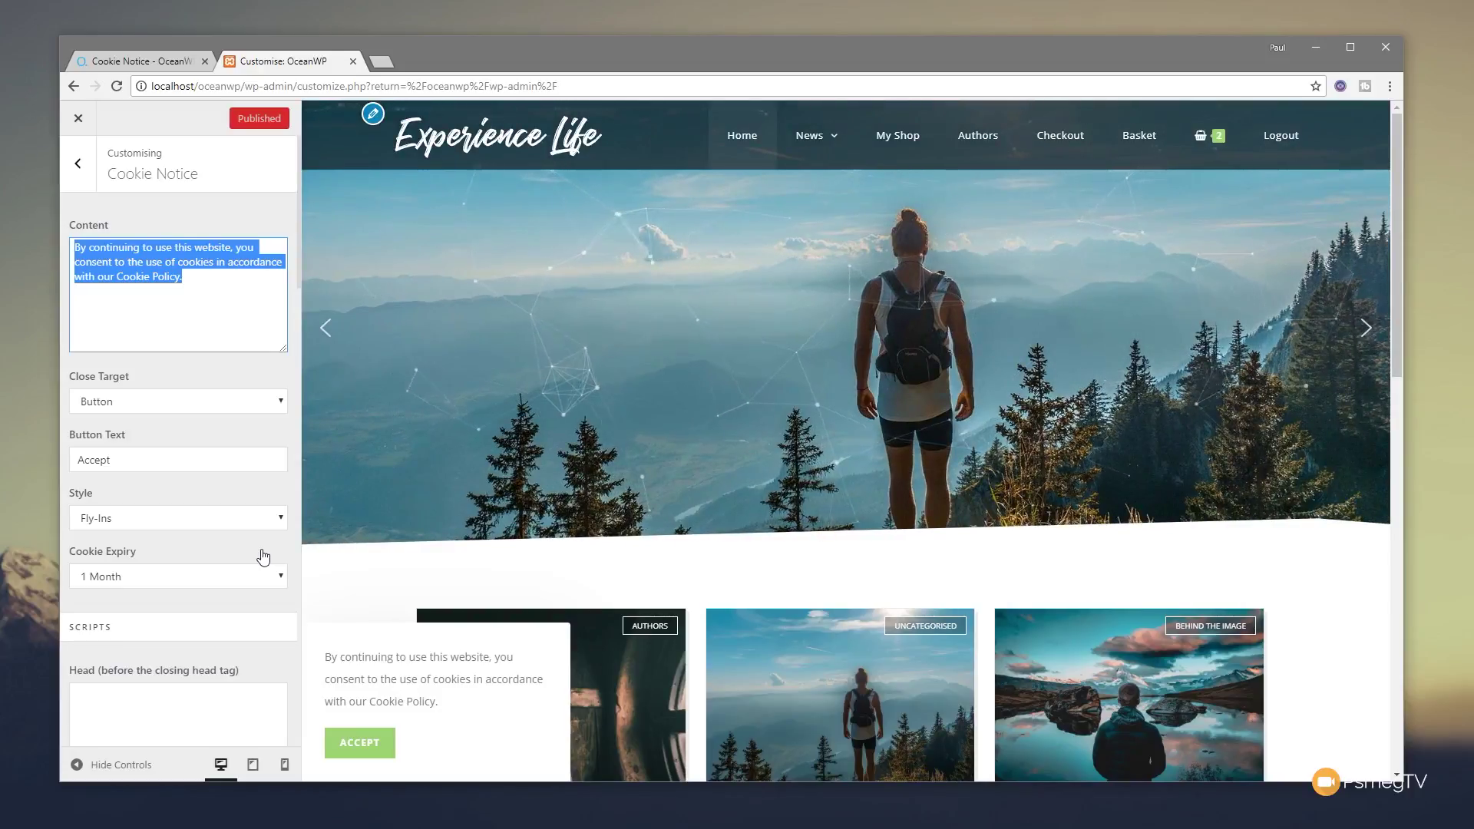
pyautogui.click(114, 277)
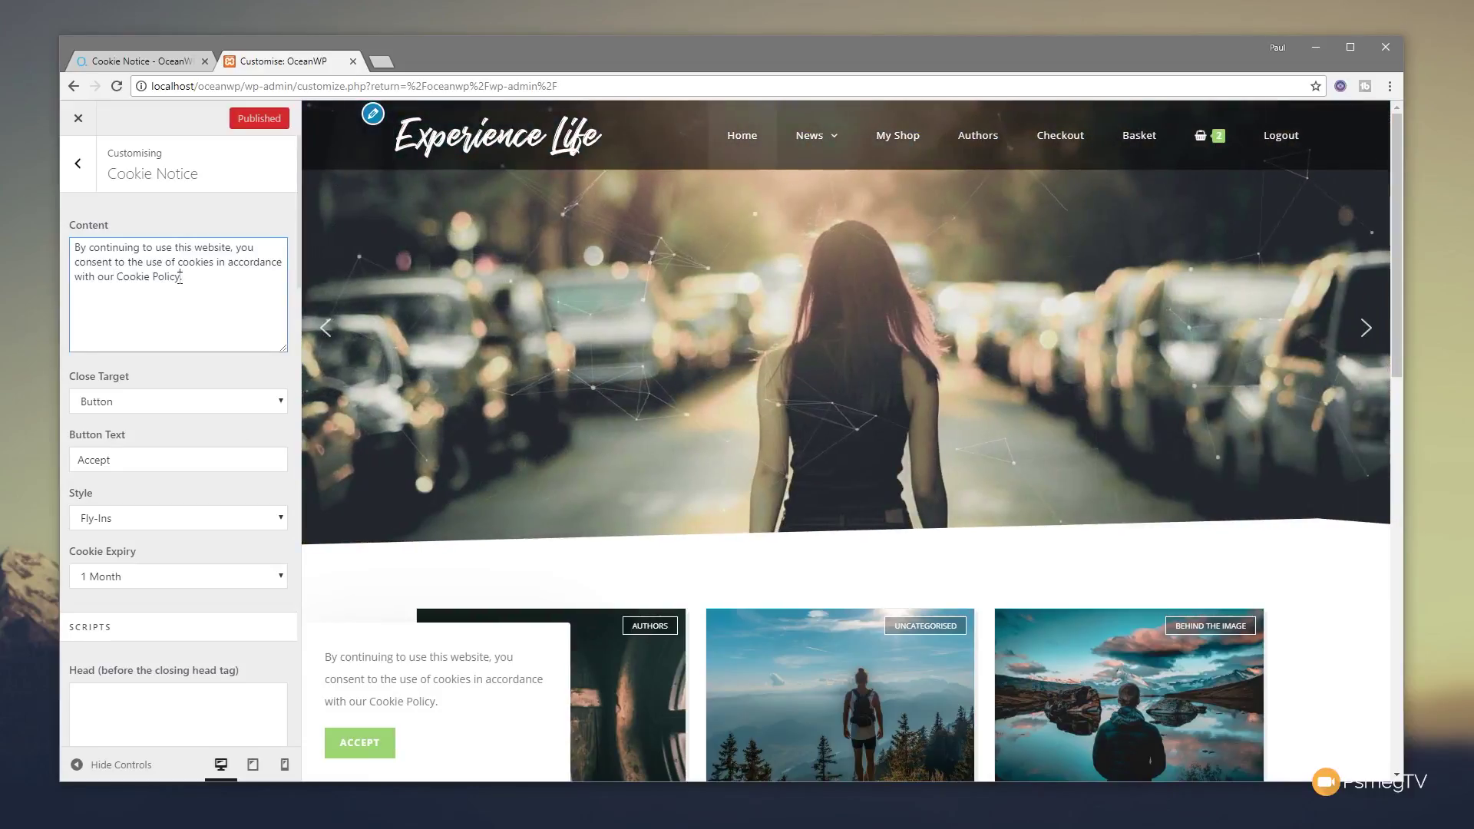
pyautogui.moveTo(179, 278); pyautogui.dragTo(119, 282)
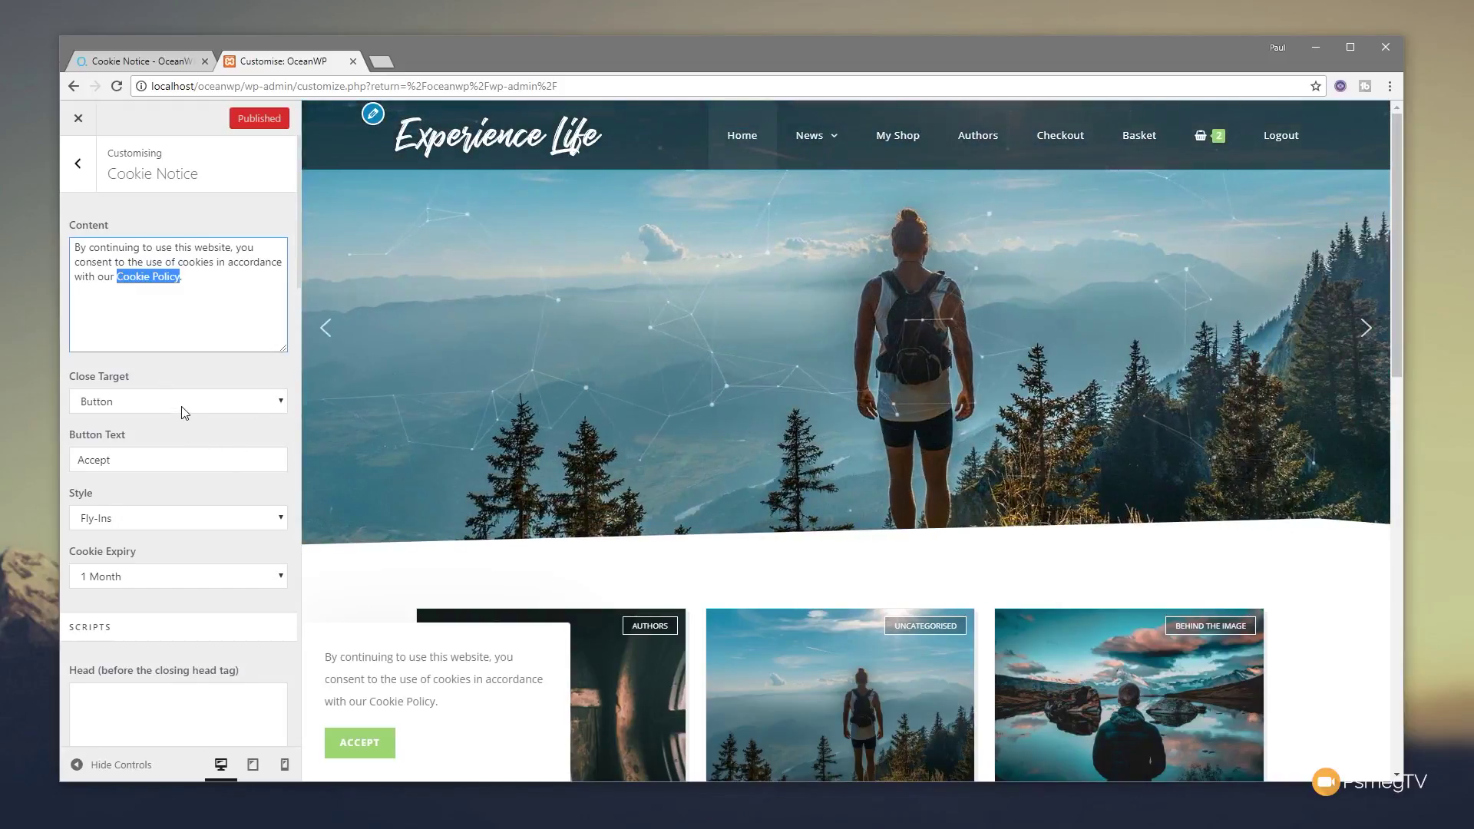
pyautogui.scroll(-7, 727, 668)
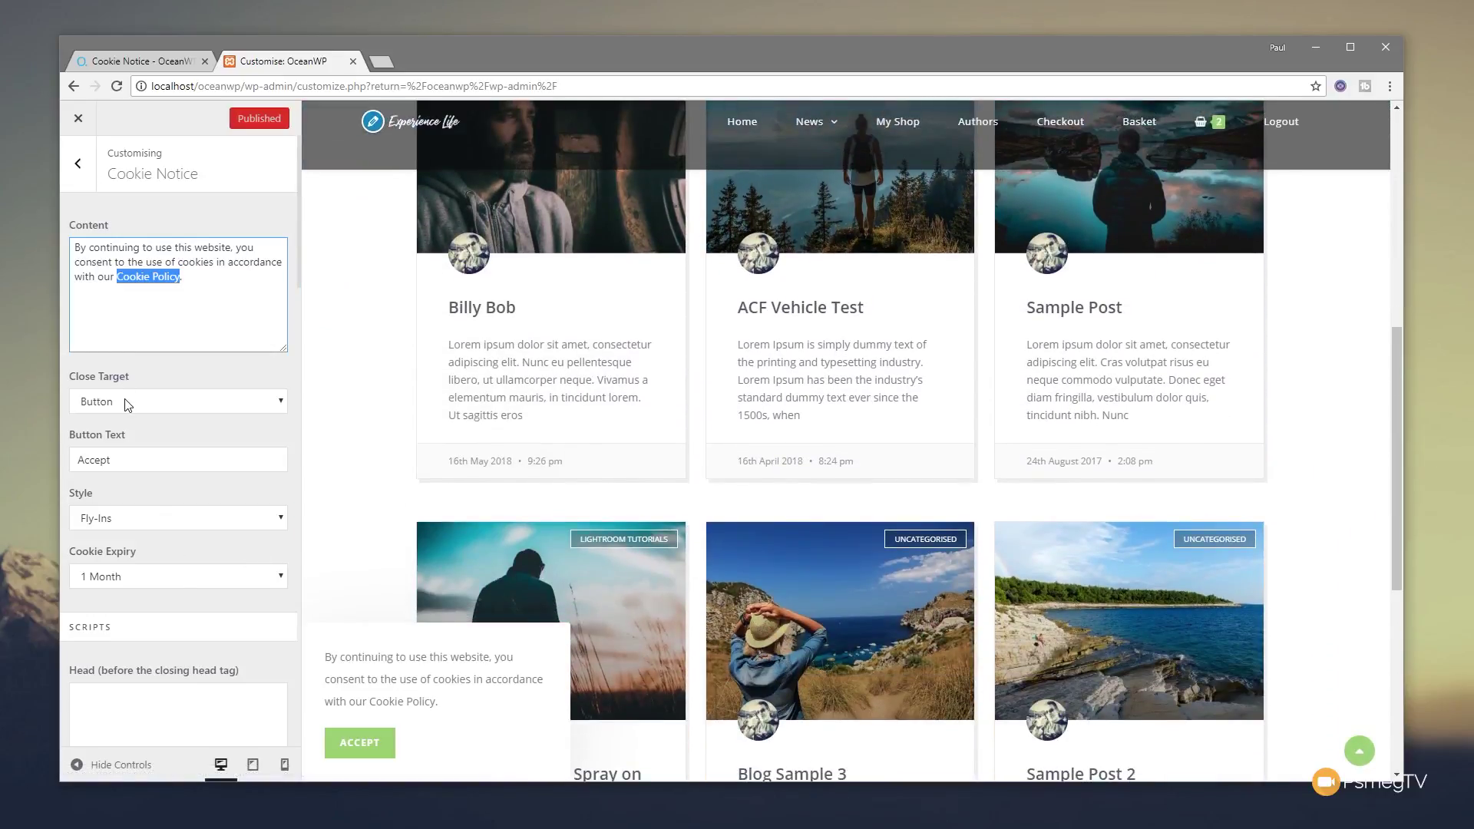
# Set Close Target to Close Icon and Style to Floating Bar.
pyautogui.click(126, 404)
pyautogui.click(124, 438)
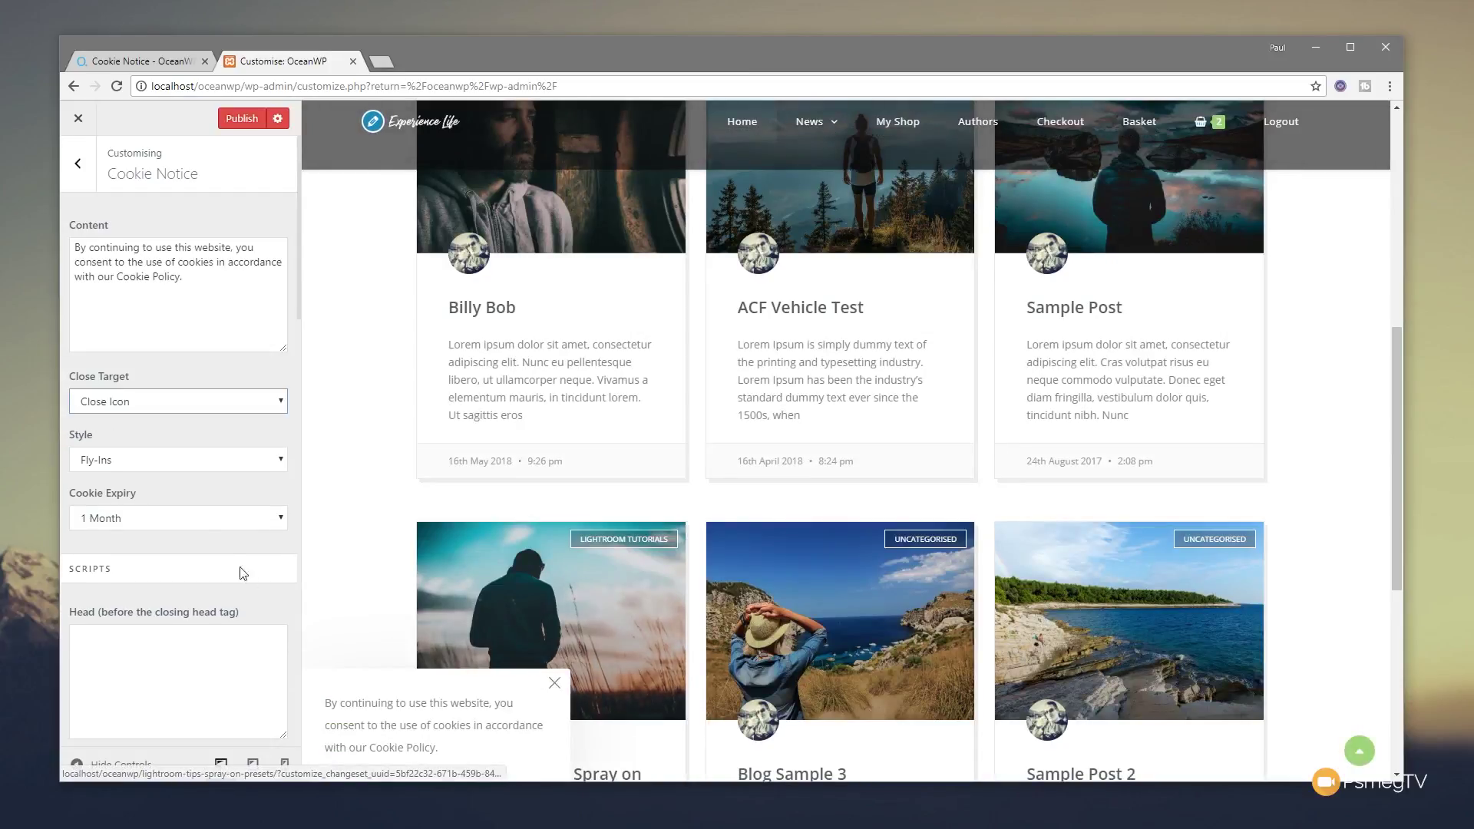
pyautogui.click(181, 463)
pyautogui.click(148, 496)
# Leave the Cookie Expiry at 1 Month.
pyautogui.scroll(-4, 351, 594)
pyautogui.click(177, 521)
pyautogui.click(196, 507)
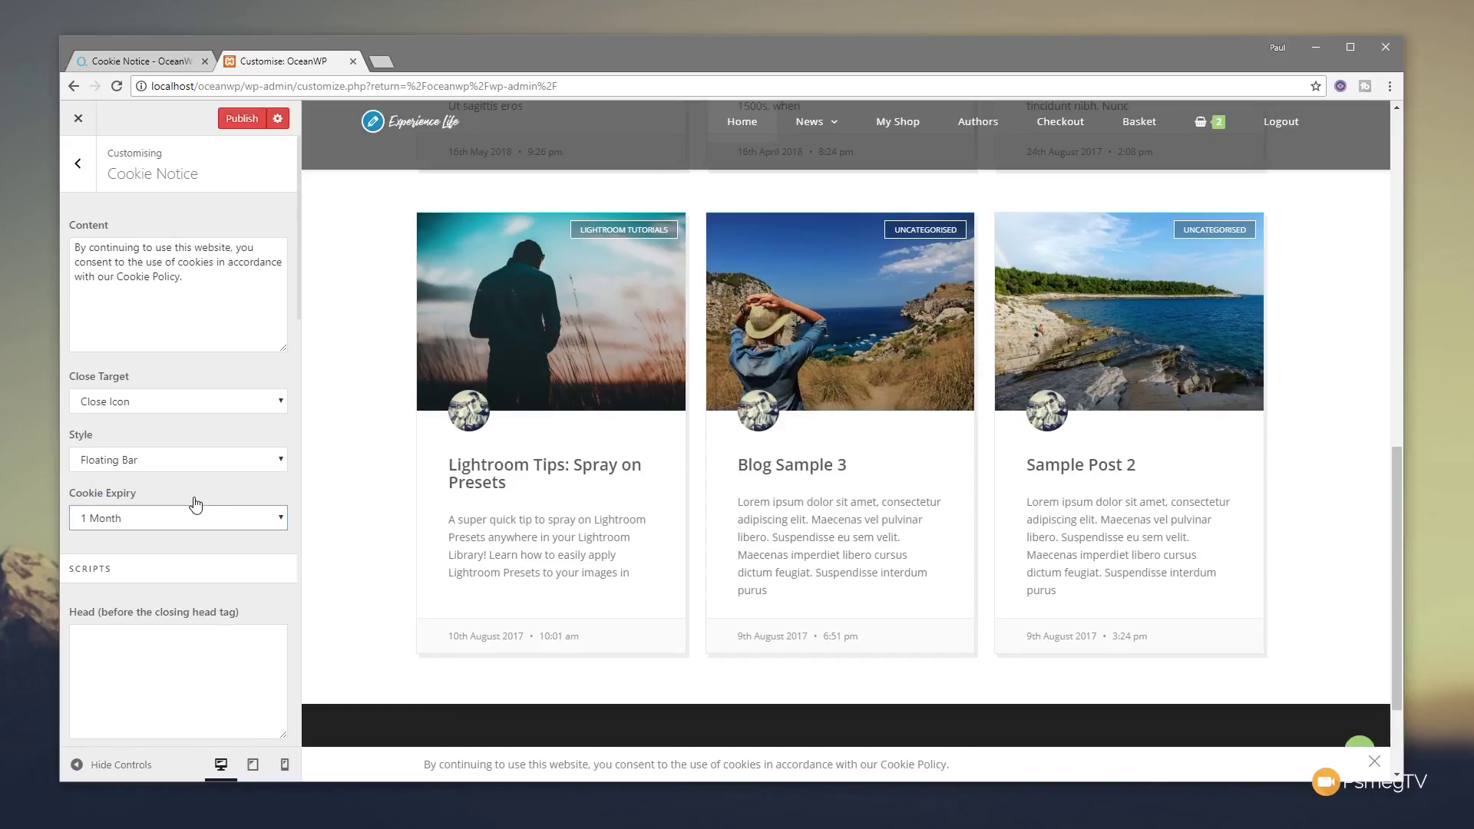
pyautogui.scroll(-2, 192, 510)
pyautogui.scroll(-1, 167, 510)
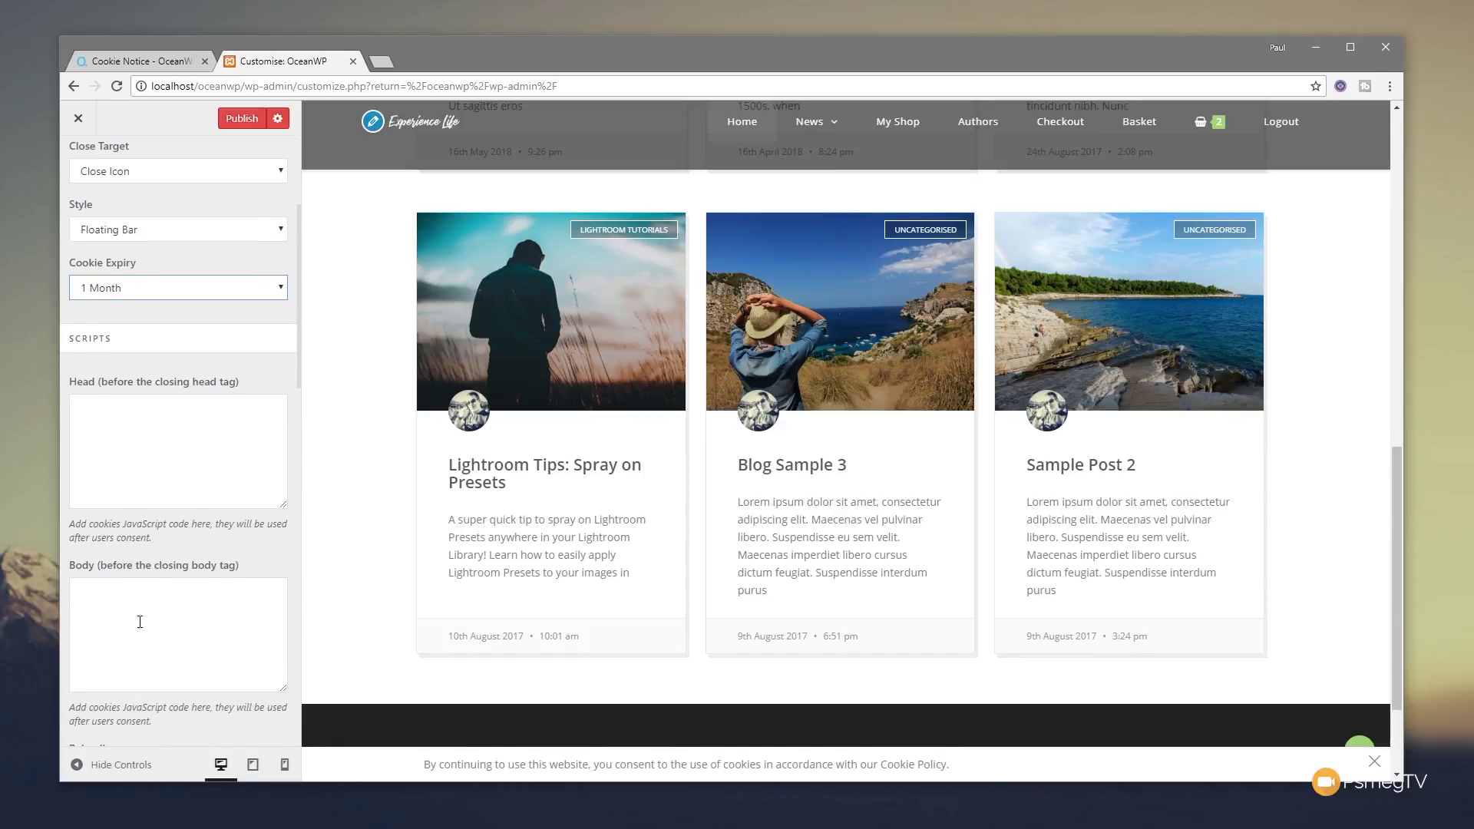
pyautogui.click(189, 459)
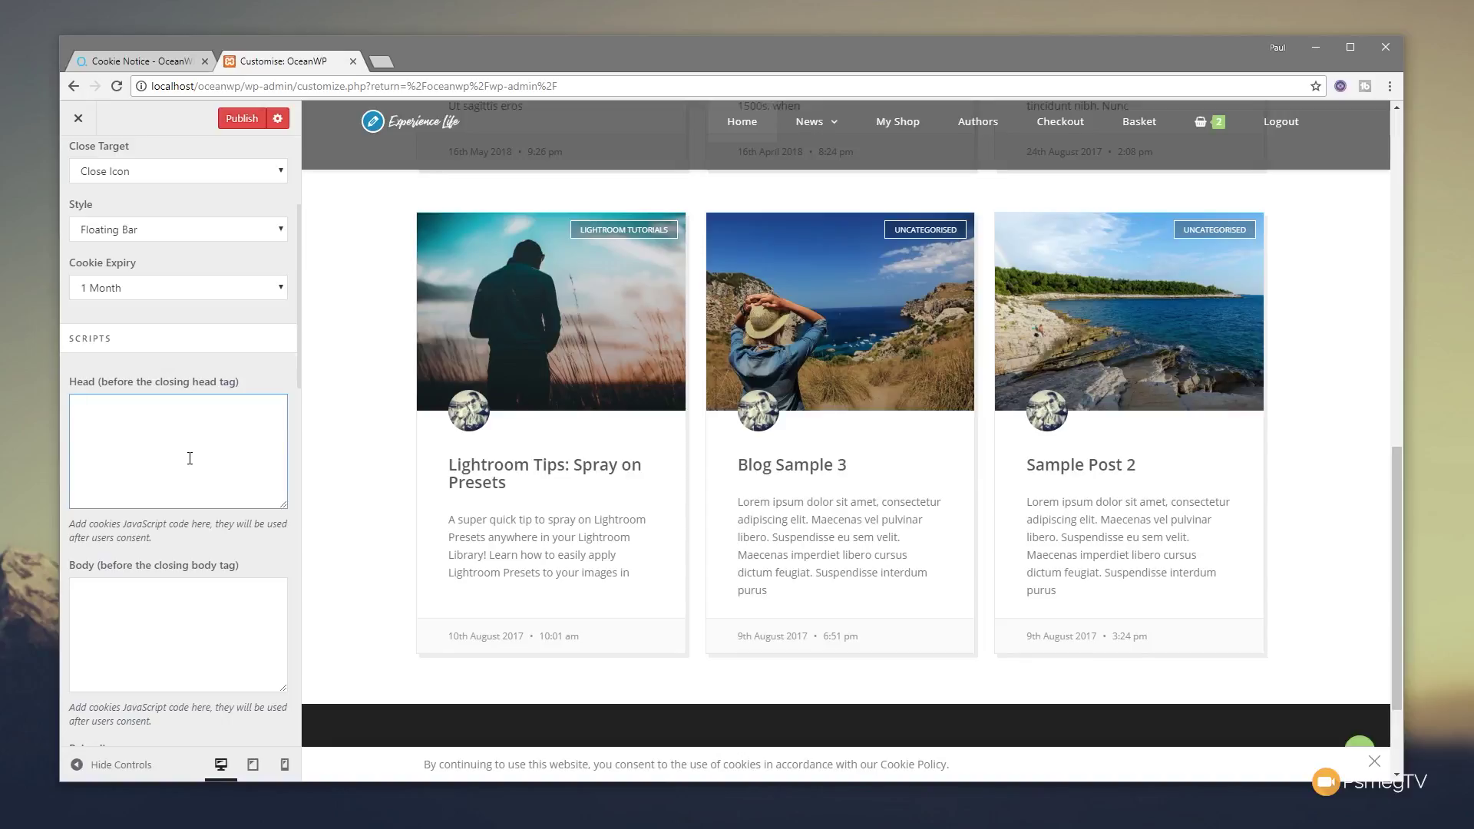
pyautogui.scroll(-3, 159, 619)
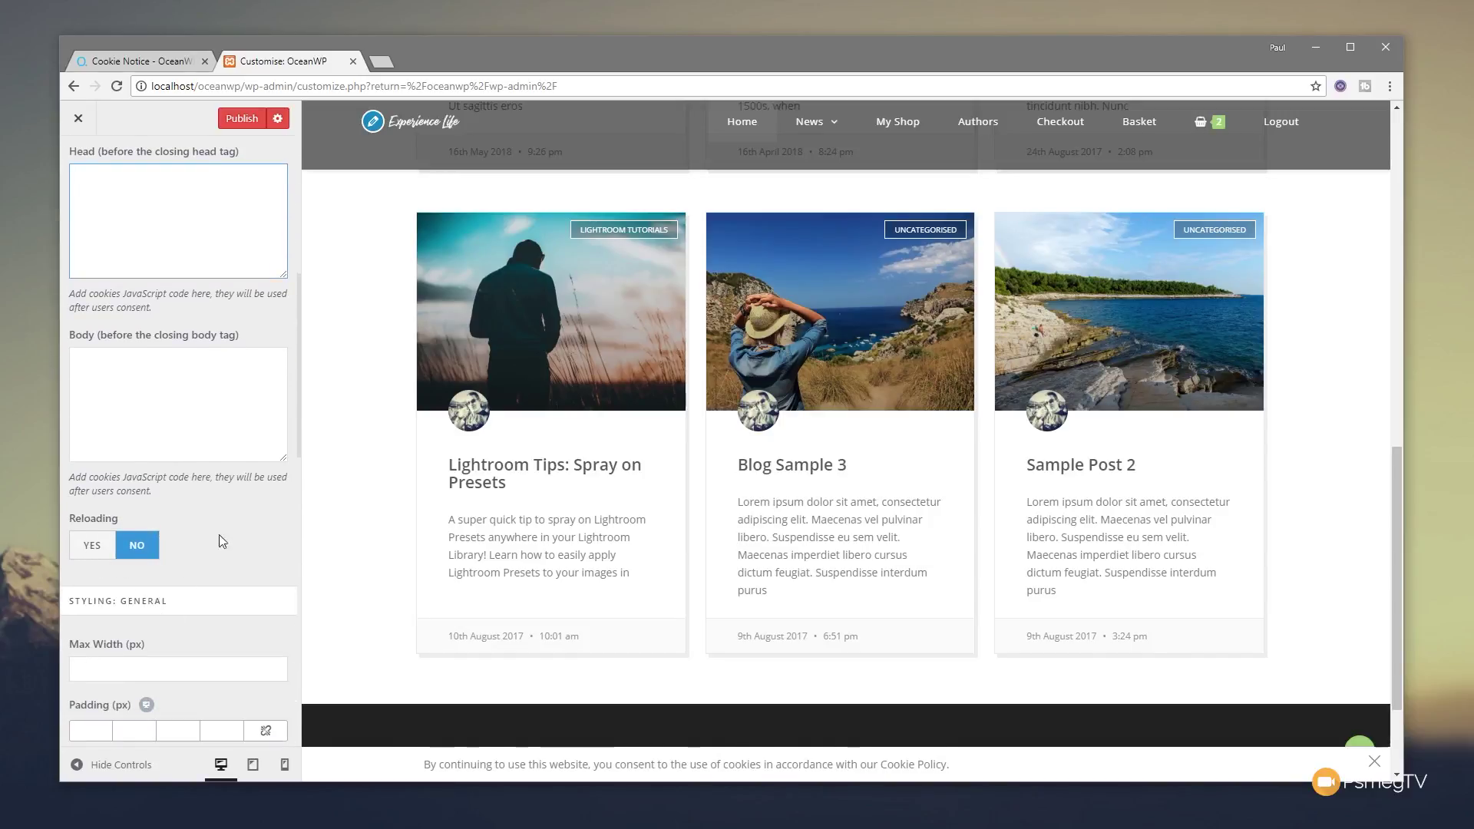
pyautogui.scroll(-1, 227, 541)
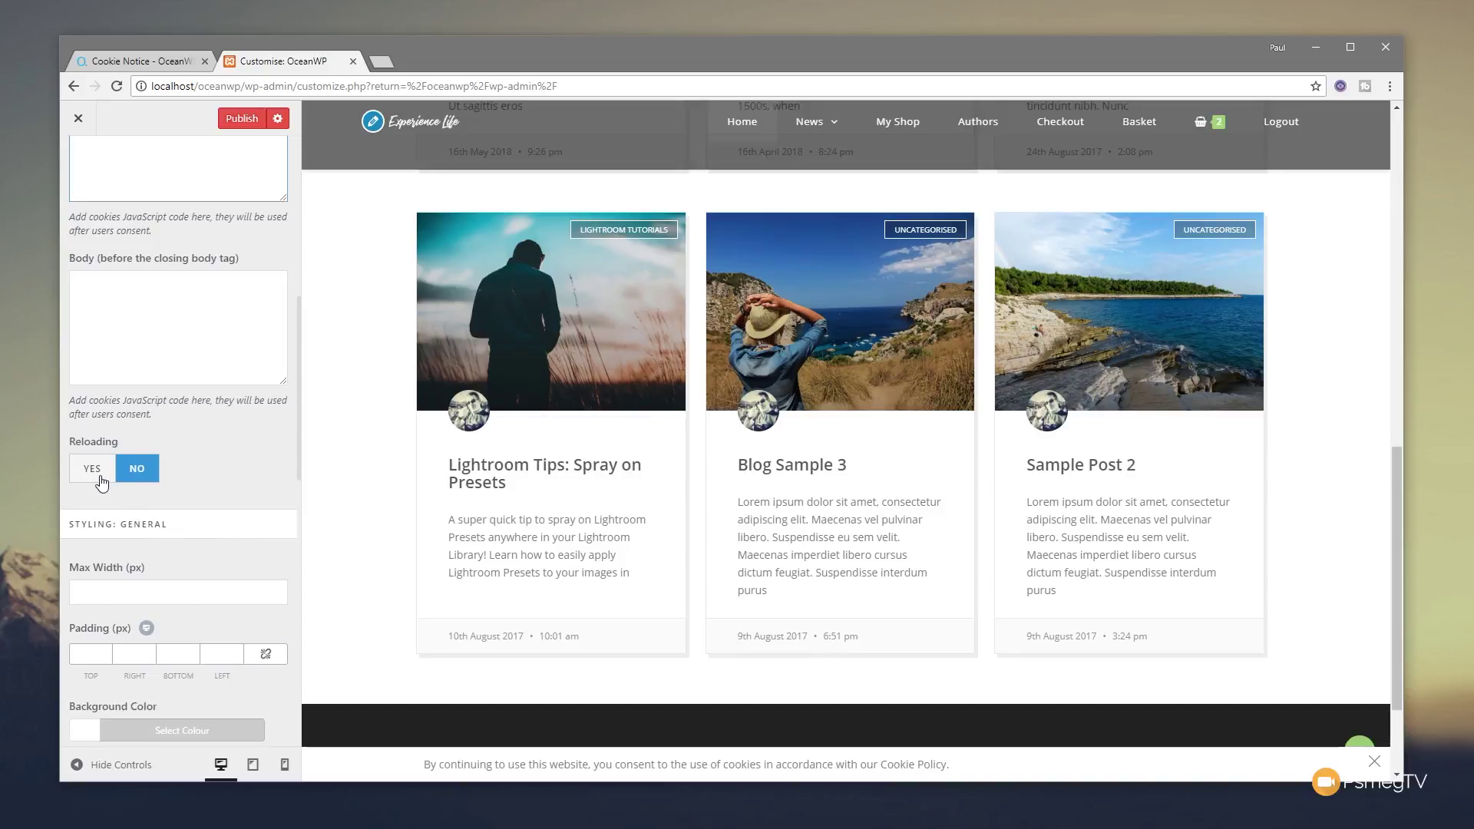
pyautogui.scroll(-3, 247, 480)
pyautogui.click(187, 506)
# Set the notice Background Color to orange #e28b34 and the Text Color to white.
pyautogui.click(138, 707)
pyautogui.click(91, 568)
pyautogui.click(255, 507)
pyautogui.scroll(-1, 264, 545)
pyautogui.scroll(-1, 272, 611)
pyautogui.scroll(-3, 275, 612)
pyautogui.click(164, 484)
pyautogui.click(102, 689)
pyautogui.click(246, 486)
# Change Close Target back to Button so the bar shows an Accept button.
pyautogui.scroll(-4, 284, 523)
pyautogui.scroll(-5, 193, 563)
pyautogui.scroll(15, 196, 649)
pyautogui.scroll(3, 143, 554)
pyautogui.click(127, 331)
pyautogui.click(122, 345)
pyautogui.scroll(-10, 218, 634)
pyautogui.scroll(-8, 219, 634)
pyautogui.scroll(-1, 212, 583)
pyautogui.scroll(4, 216, 571)
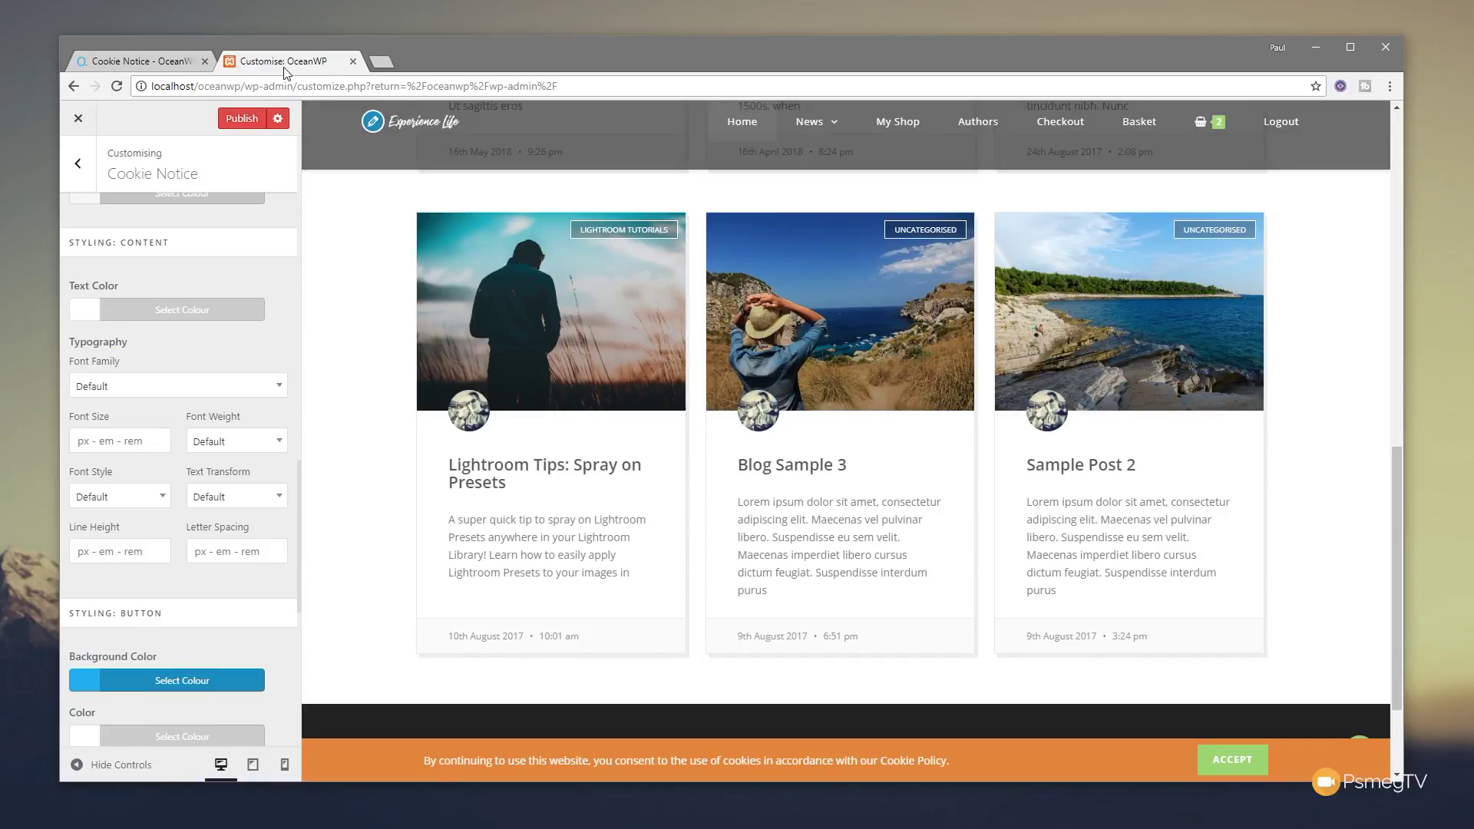